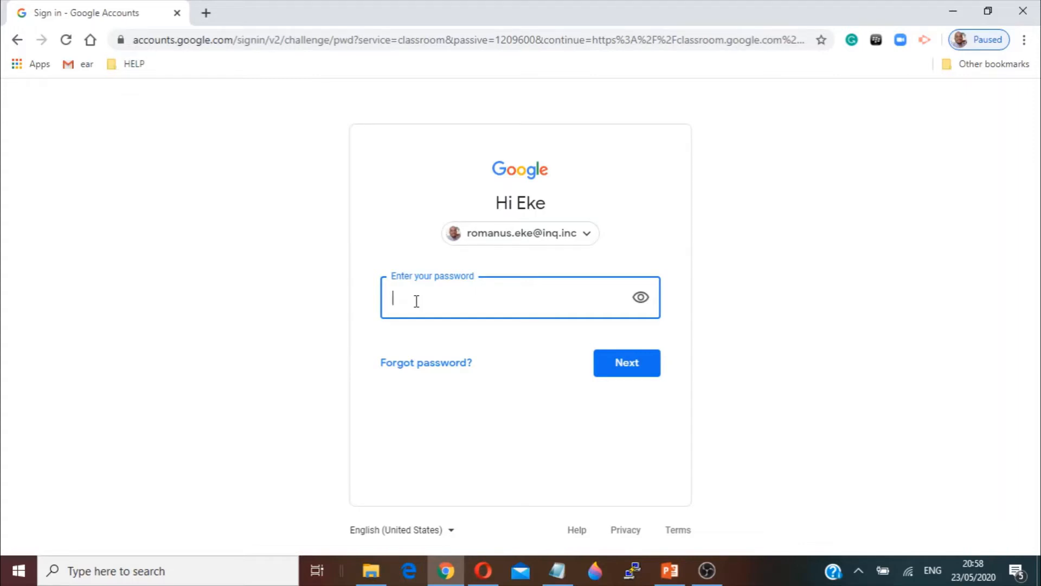
- Enter the Google account password and sign in to Classroom
{"action": "type", "text": "•••••••••••"}
{"action": "left_click", "coordinate": [612, 372]}
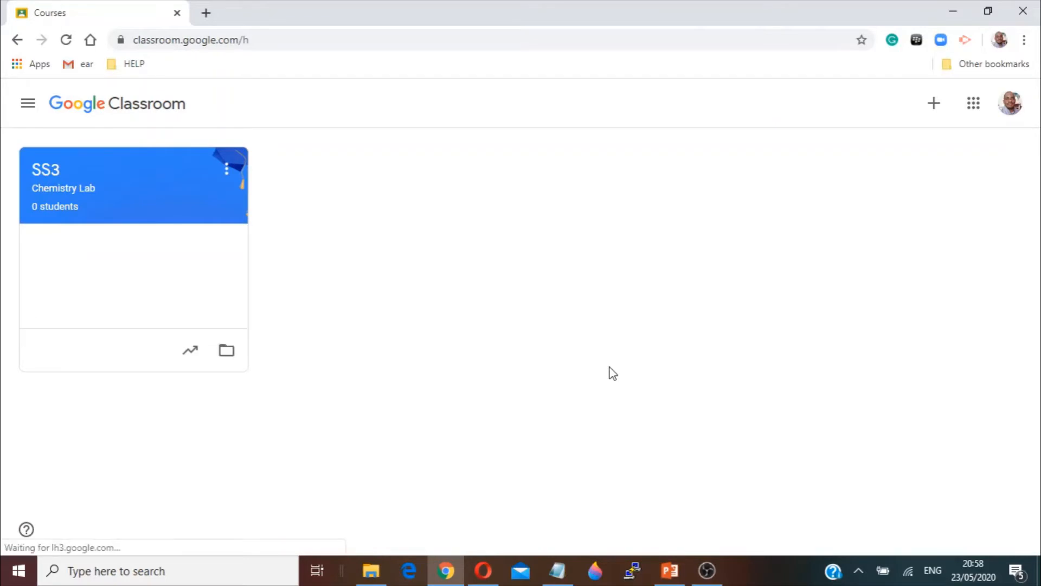
- Create a class named Grade 12 with section Fall, subject Physics and room G12
{"action": "left_click", "coordinate": [933, 104]}
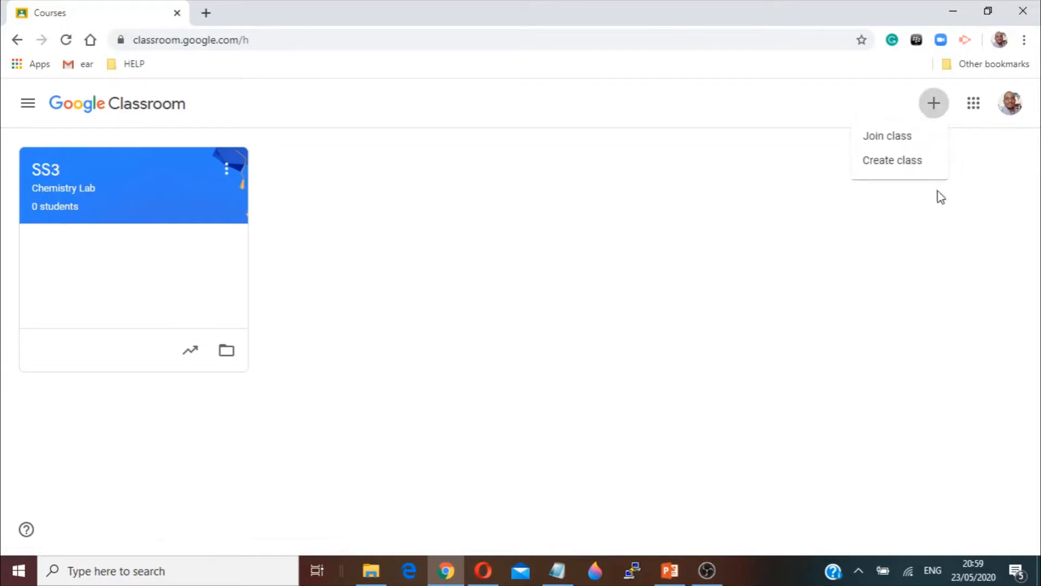
{"action": "left_click", "coordinate": [917, 170]}
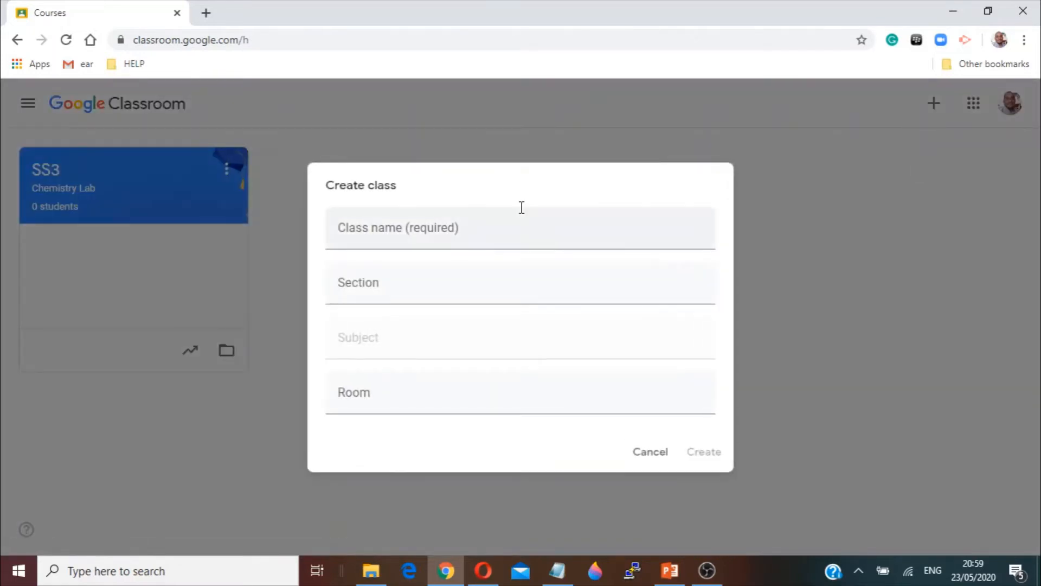
{"action": "left_click", "coordinate": [468, 226]}
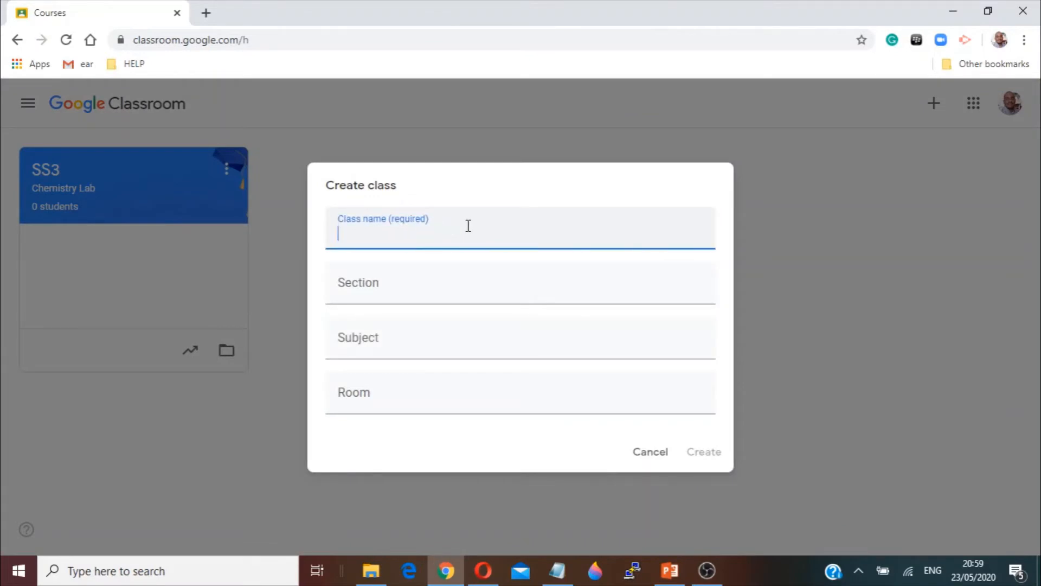
{"action": "type", "text": "Grade 12"}
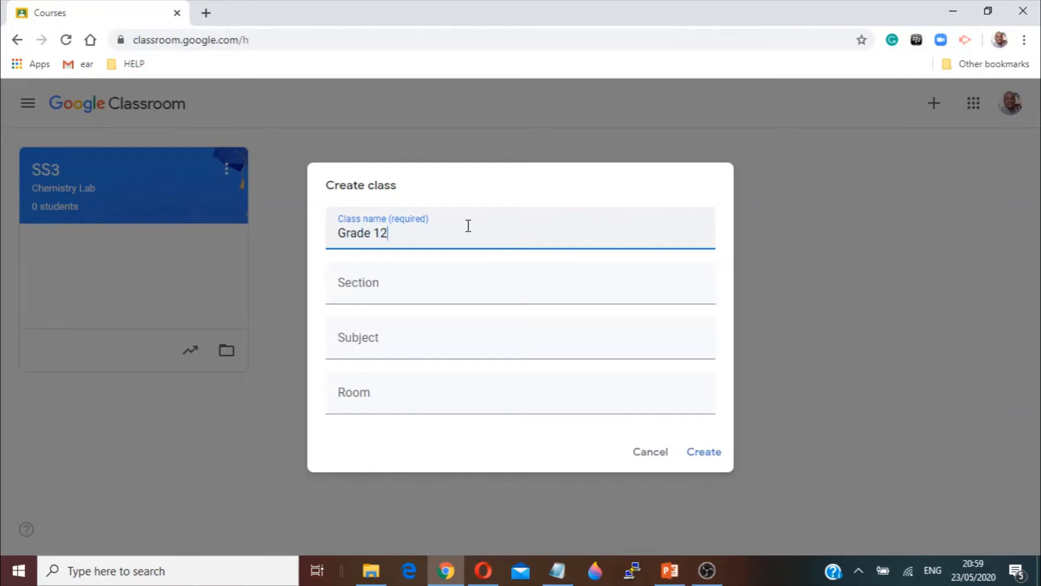
{"action": "left_click", "coordinate": [379, 289]}
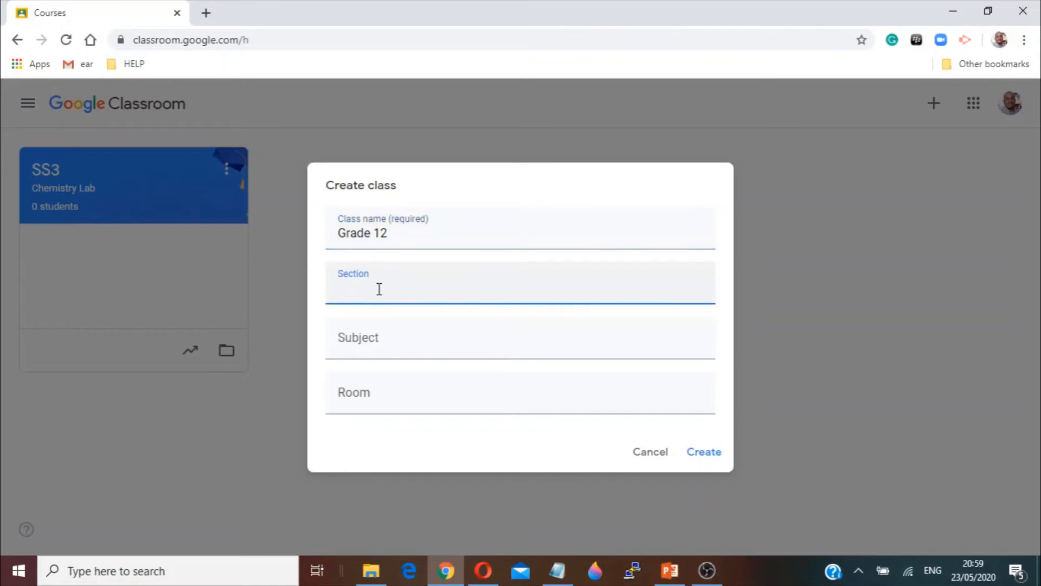
{"action": "type", "text": "Fall"}
{"action": "left_click", "coordinate": [369, 338]}
{"action": "type", "text": "Physic"}
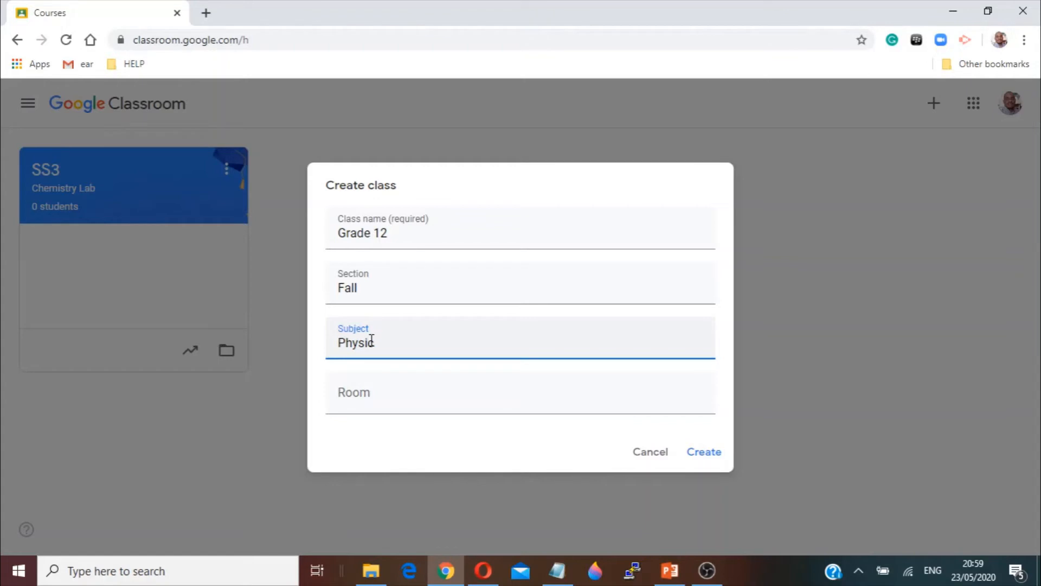
{"action": "type", "text": "s"}
{"action": "left_click", "coordinate": [382, 394]}
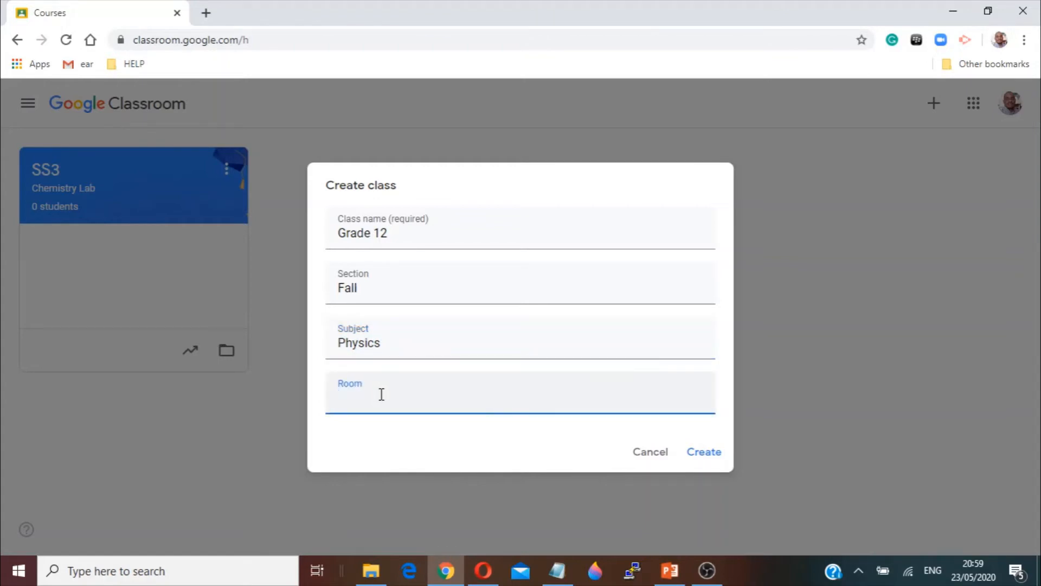
{"action": "type", "text": "G12"}
{"action": "left_click", "coordinate": [706, 456]}
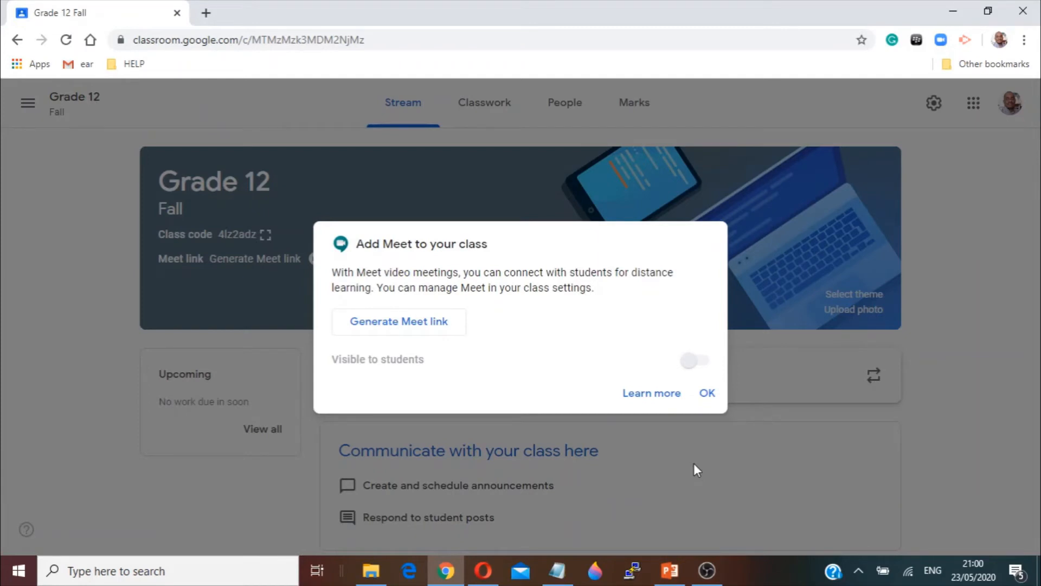
- Generate a Meet link for the class, copy it and save the Meet settings
{"action": "left_click", "coordinate": [433, 330]}
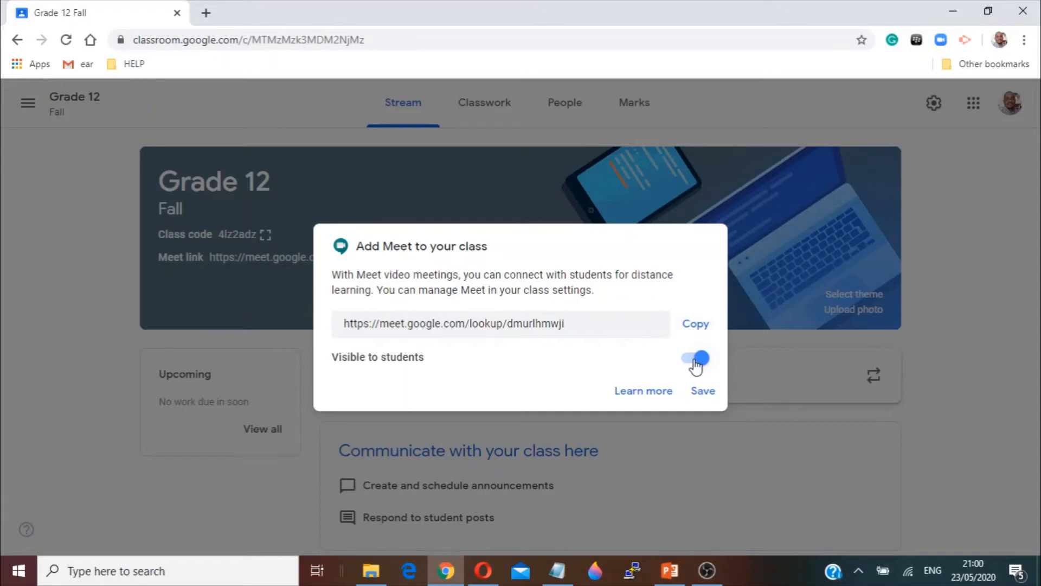
{"action": "left_click", "coordinate": [694, 327]}
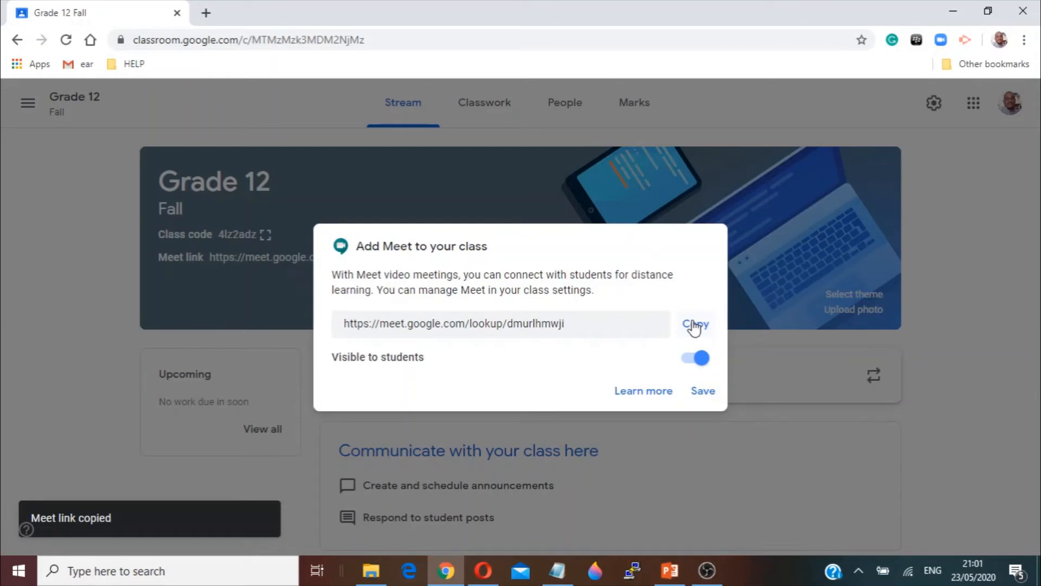
{"action": "left_click", "coordinate": [705, 394]}
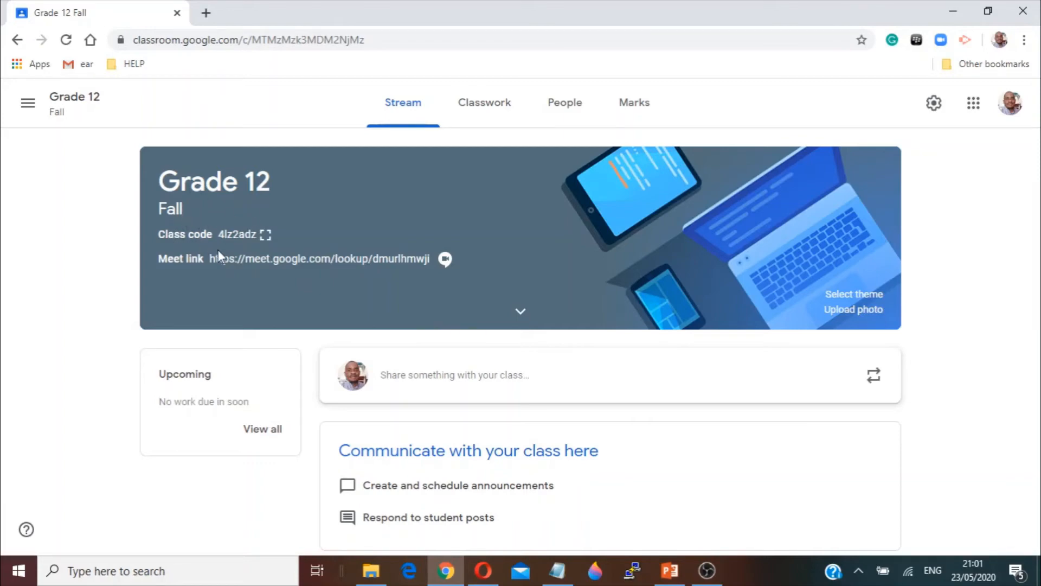
- View the Grade 12 class's Classwork page and its People page
{"action": "left_click", "coordinate": [496, 107]}
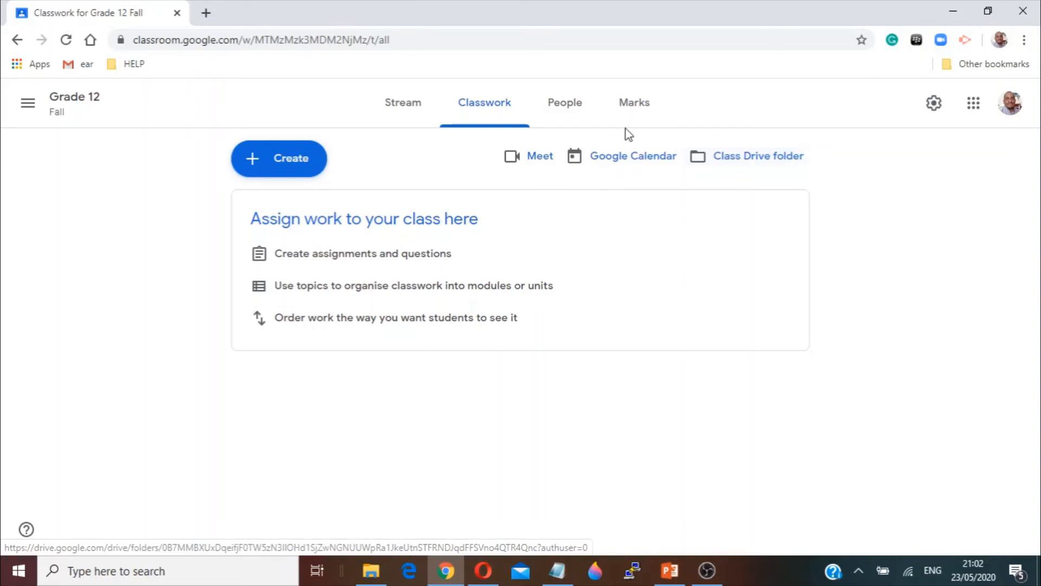
{"action": "left_click", "coordinate": [569, 112]}
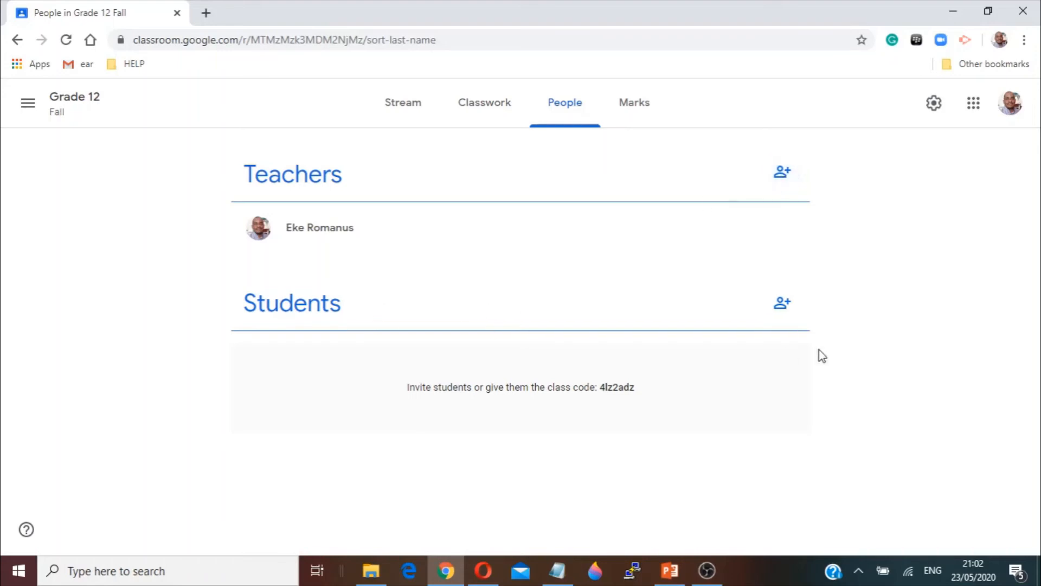
{"action": "left_click", "coordinate": [784, 305]}
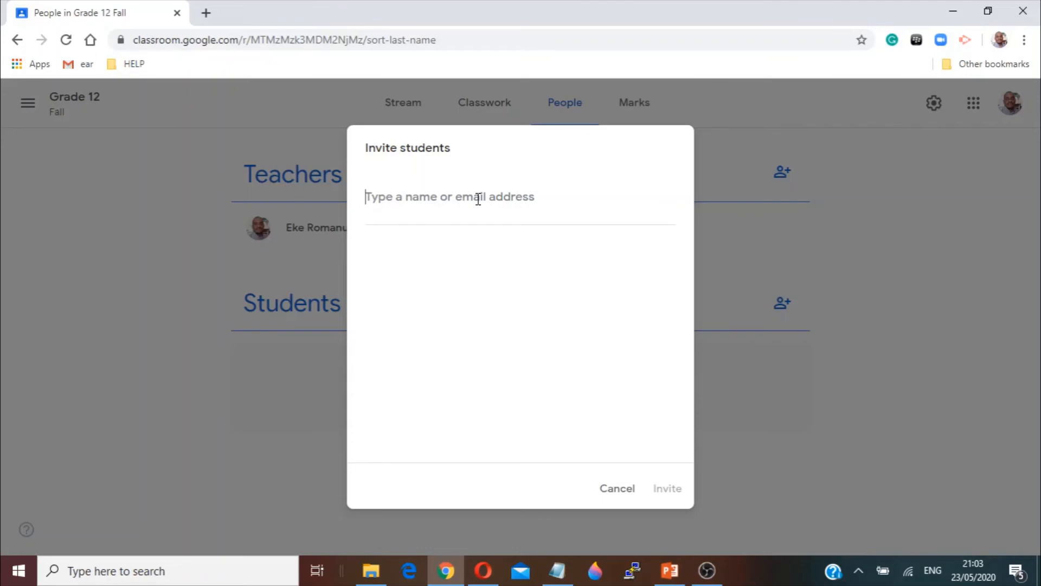
{"action": "type", "text": "ge"}
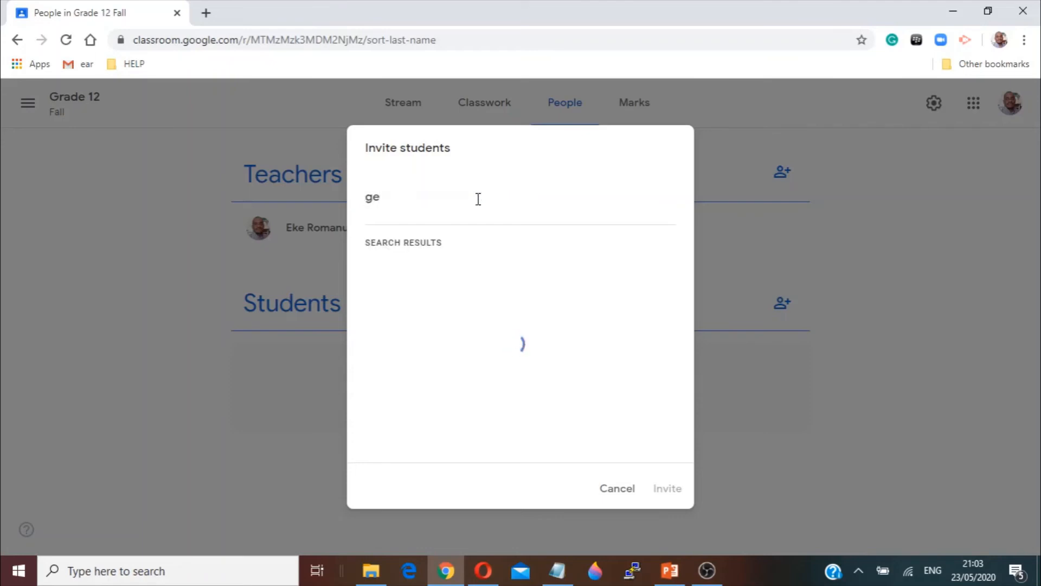
{"action": "type", "text": "or"}
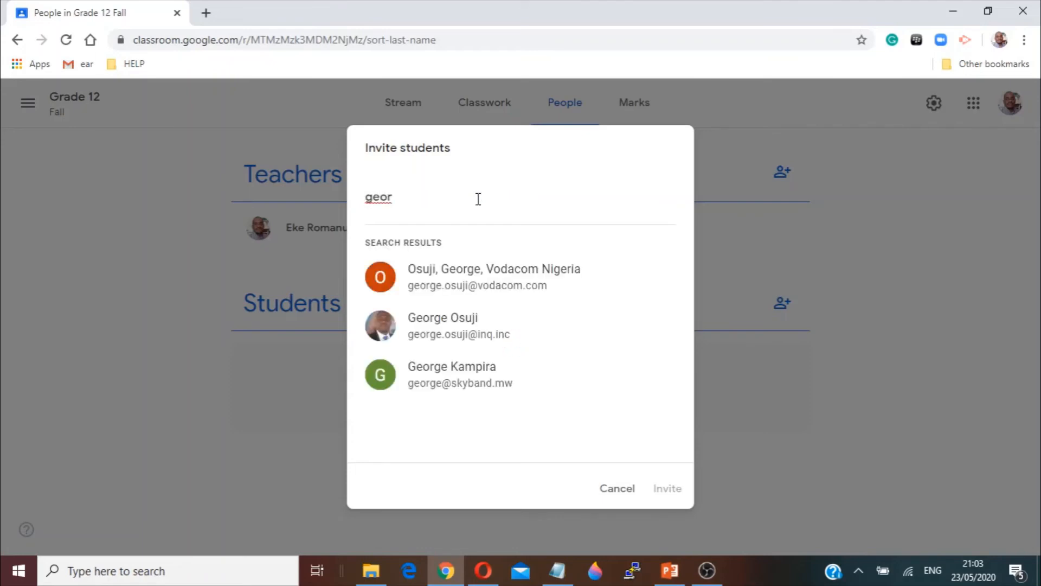
{"action": "left_click", "coordinate": [466, 341]}
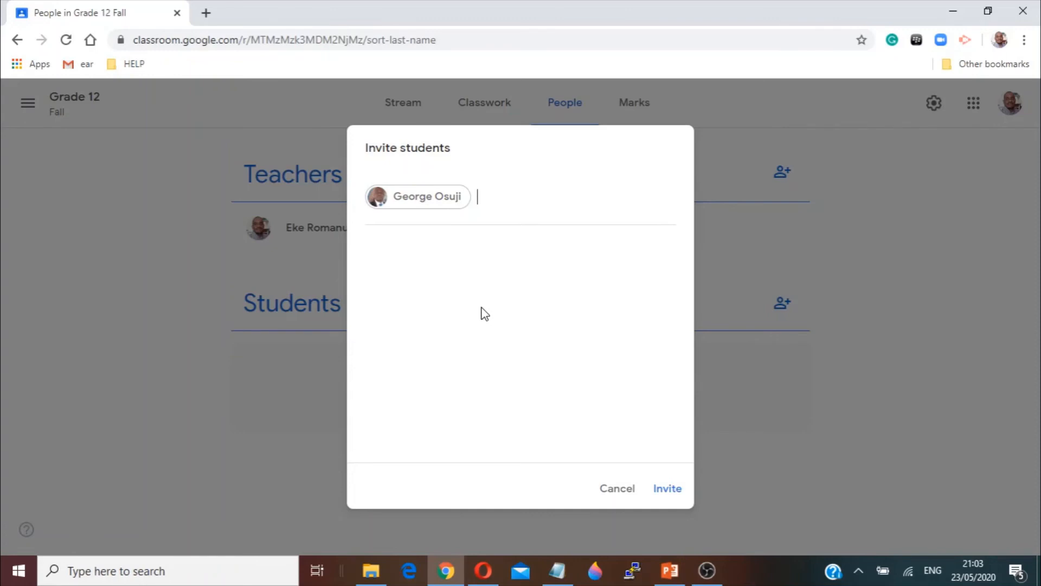
{"action": "type", "text": "fun"}
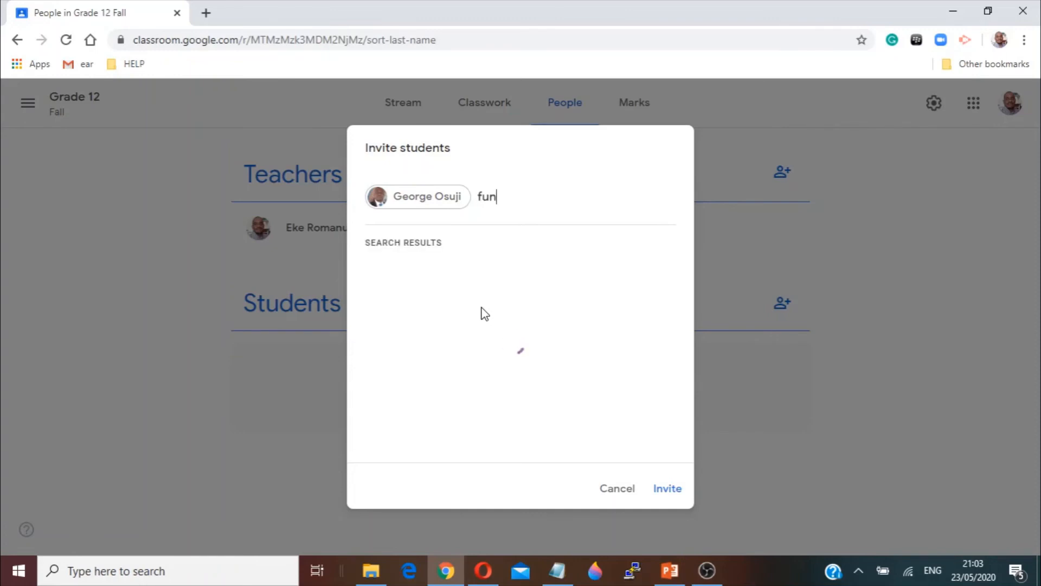
{"action": "type", "text": "mi"}
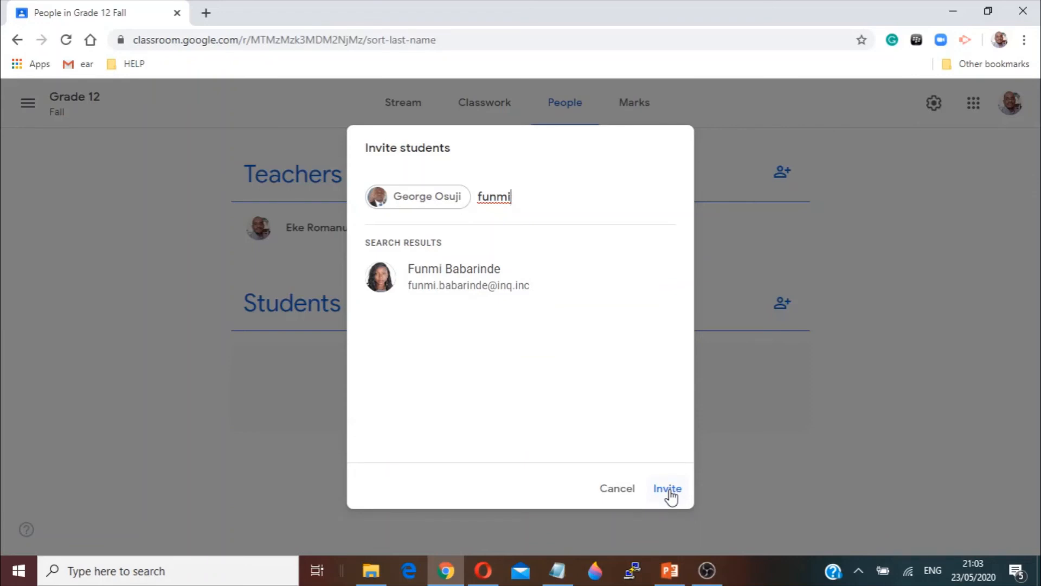
{"action": "left_click", "coordinate": [617, 491]}
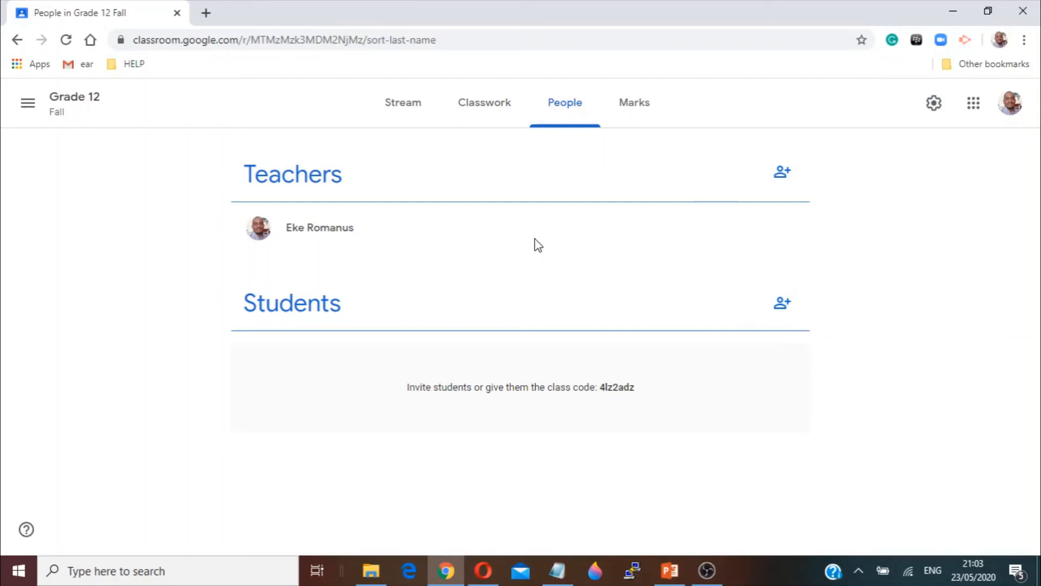
- View the list of classes and the Marks page of the Grade 12 class
{"action": "left_click", "coordinate": [29, 104]}
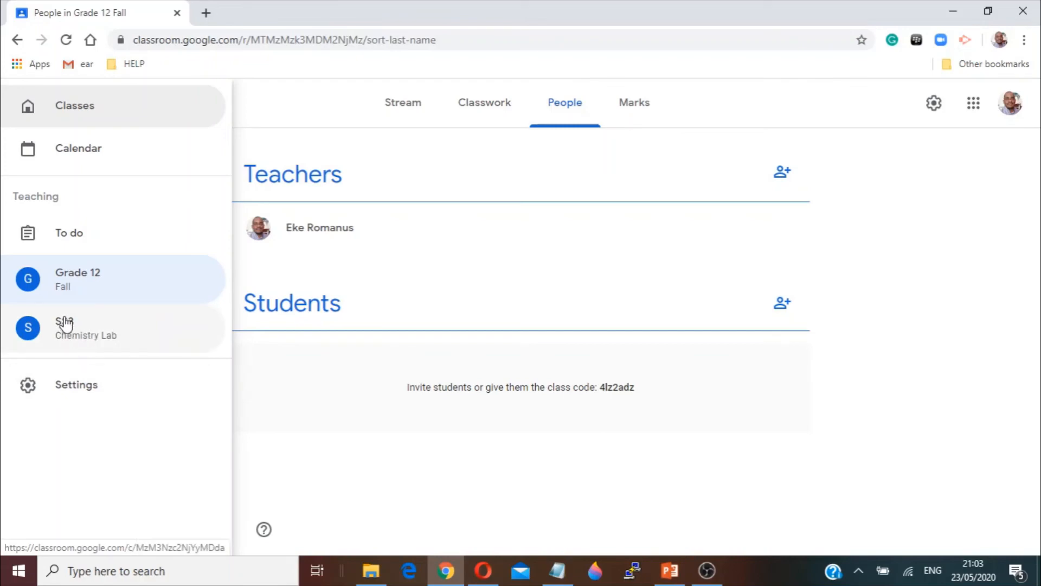
{"action": "left_click", "coordinate": [640, 109]}
{"action": "left_click", "coordinate": [640, 109]}
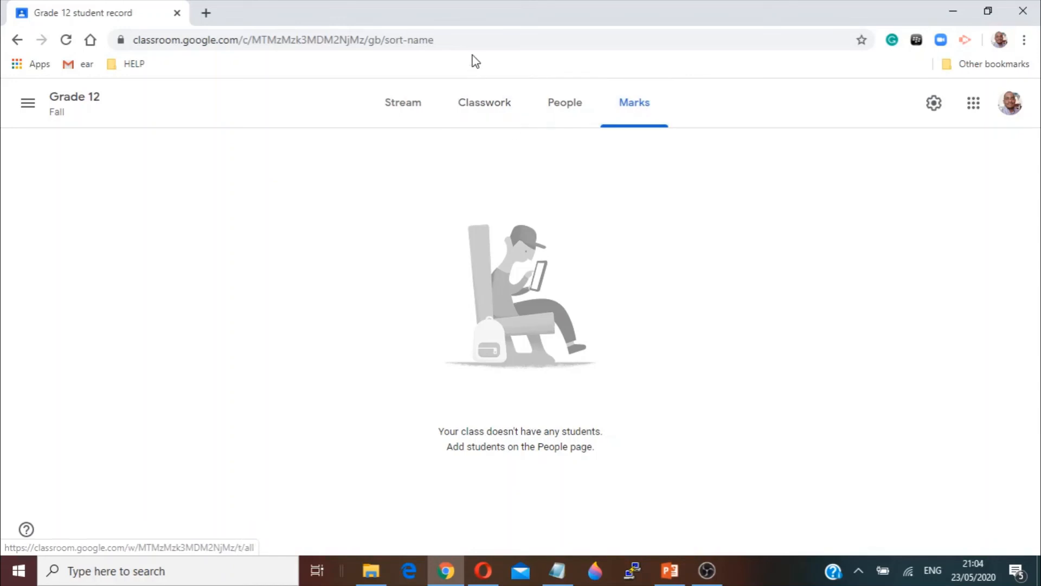
{"action": "left_click", "coordinate": [446, 43]}
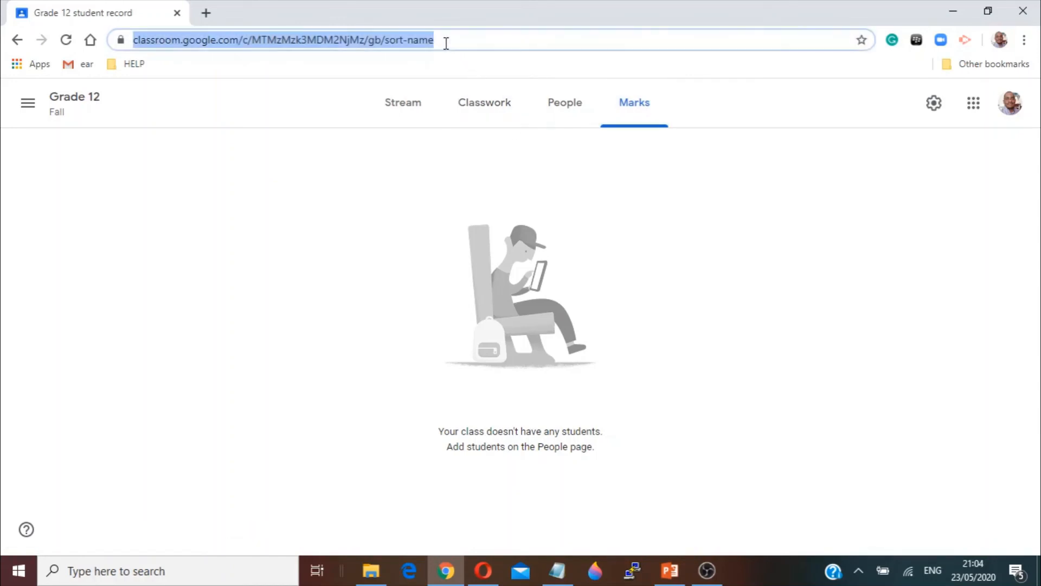
{"action": "left_click", "coordinate": [446, 43]}
{"action": "key", "text": "BackSpace"}
{"action": "key", "text": "BackSpace"}
{"action": "key", "text": "BackSpace"}
{"action": "key", "text": "BackSpace"}
{"action": "key", "text": "BackSpace"}
{"action": "key", "text": "BackSpace"}
{"action": "key", "text": "BackSpace"}
{"action": "key", "text": "BackSpace"}
{"action": "key", "text": "BackSpace"}
{"action": "key", "text": "BackSpace"}
{"action": "key", "text": "BackSpace"}
{"action": "key", "text": "BackSpace"}
{"action": "key", "text": "BackSpace"}
{"action": "key", "text": "BackSpace"}
{"action": "key", "text": "BackSpace"}
{"action": "key", "text": "BackSpace"}
{"action": "key", "text": "BackSpace"}
{"action": "key", "text": "BackSpace"}
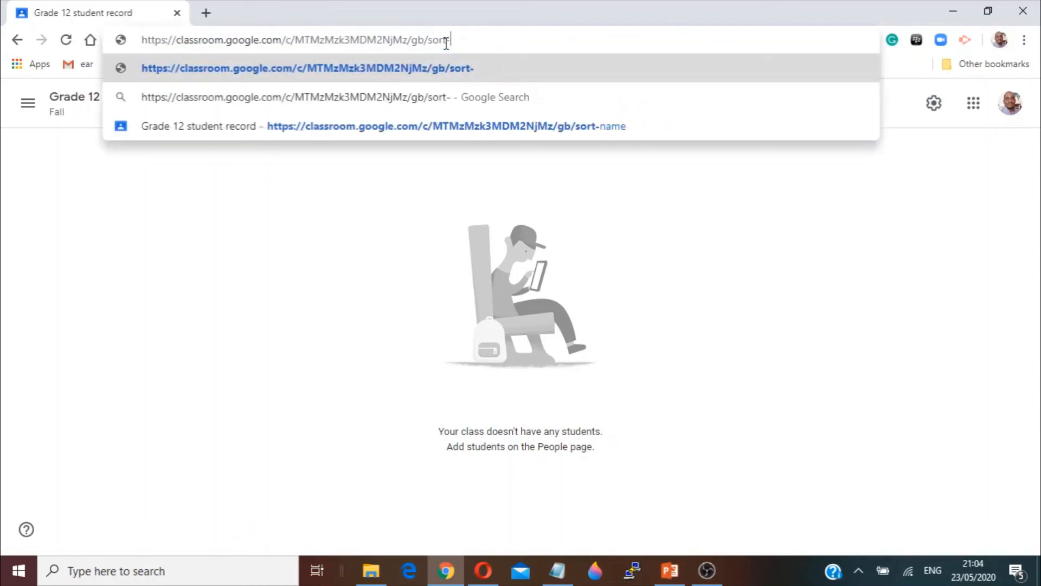
{"action": "key", "text": "BackSpace"}
{"action": "key", "text": "BackSpace"}
{"action": "key", "text": "BackSpace"}
{"action": "key", "text": "BackSpace"}
{"action": "key", "text": "BackSpace"}
{"action": "key", "text": "BackSpace"}
{"action": "key", "text": "BackSpace"}
{"action": "key", "text": "BackSpace"}
{"action": "key", "text": "BackSpace"}
{"action": "key", "text": "BackSpace"}
{"action": "key", "text": "BackSpace"}
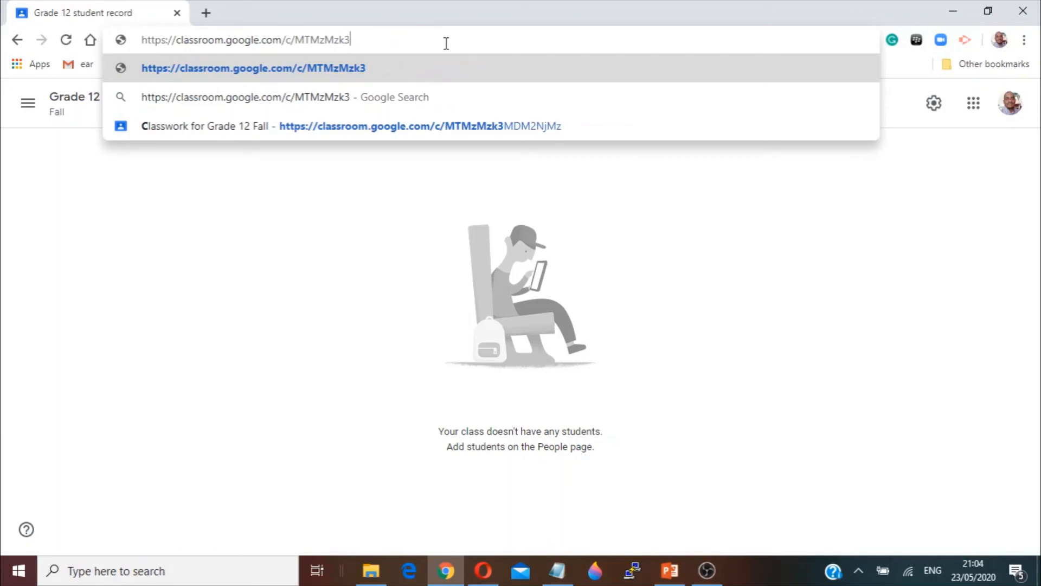
{"action": "key", "text": "BackSpace"}
{"action": "key", "text": "BackSpace"}
{"action": "key", "text": "BackSpace"}
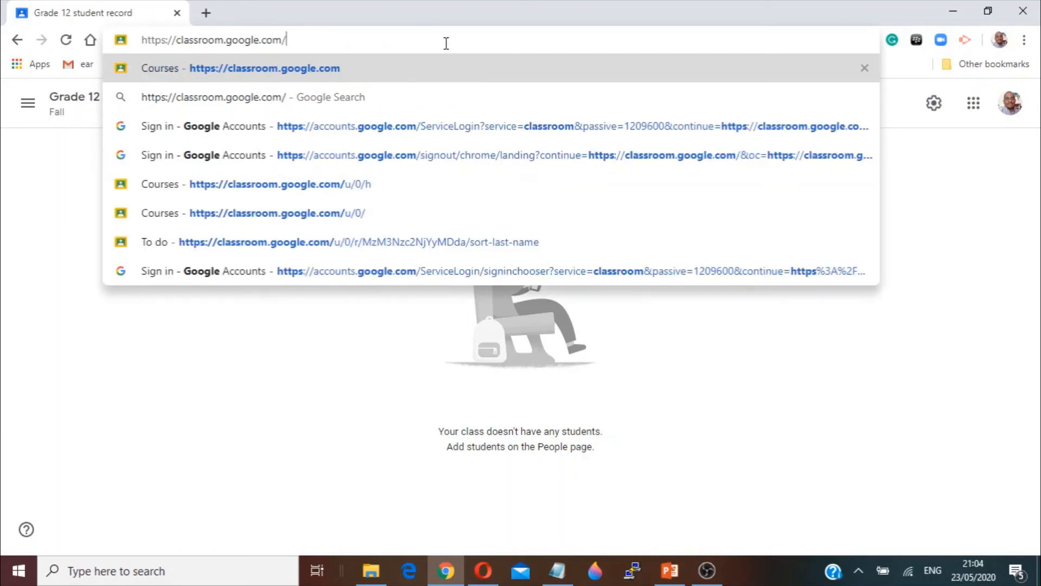
{"action": "key", "text": "Return"}
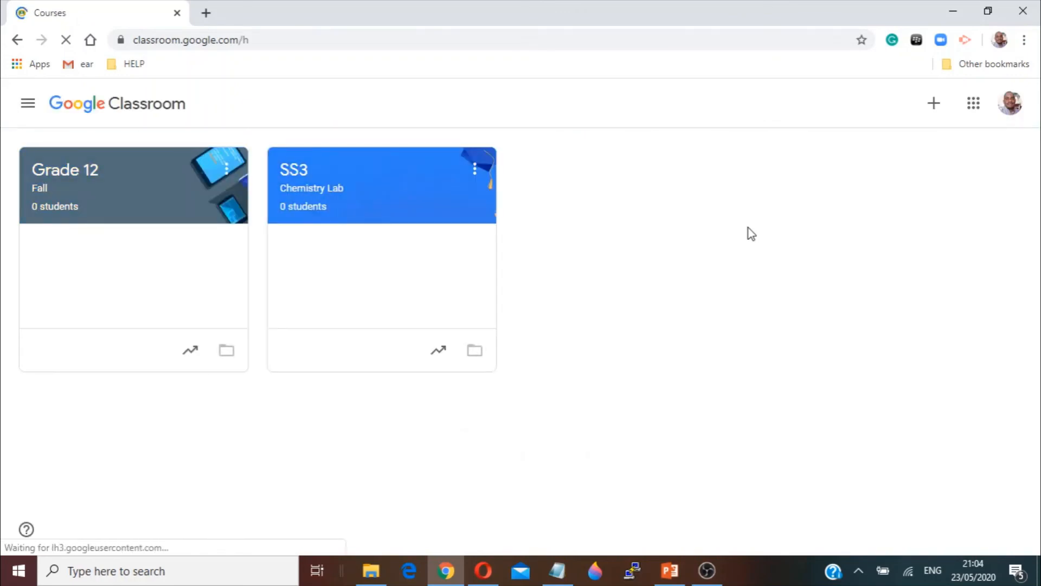
- Copy the class code from the Grade 12 class's Stream page
{"action": "left_click", "coordinate": [933, 108]}
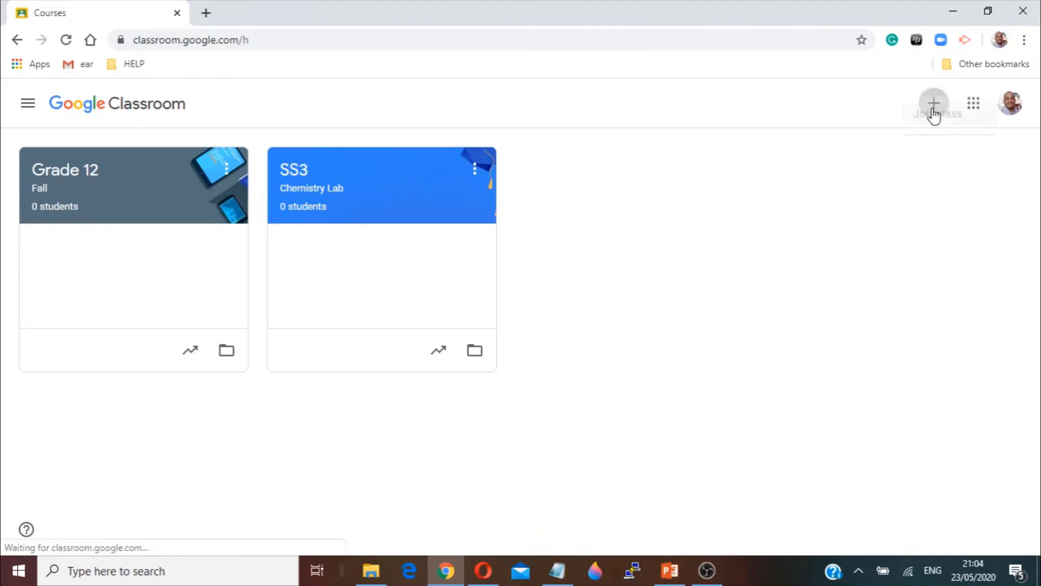
{"action": "left_click", "coordinate": [900, 136]}
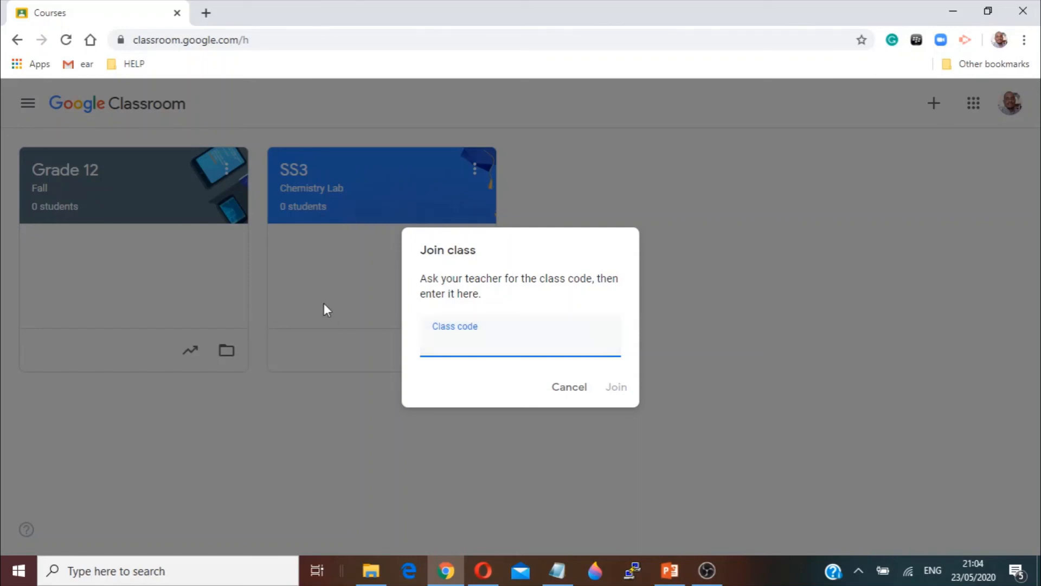
{"action": "left_click", "coordinate": [175, 198]}
{"action": "left_click", "coordinate": [175, 202]}
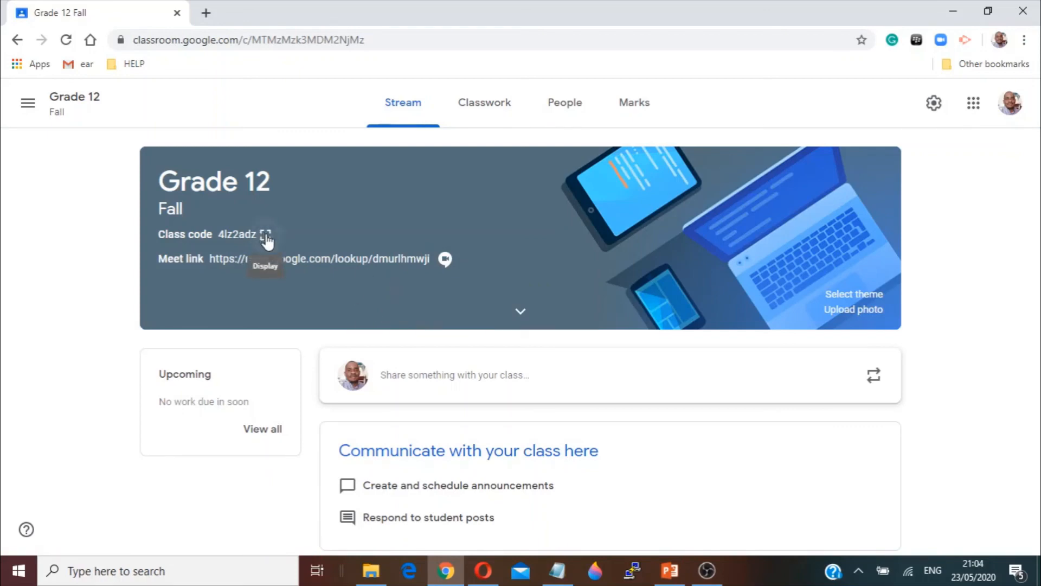
{"action": "left_click_drag", "start_coordinate": [256, 236], "coordinate": [219, 239]}
{"action": "key", "text": "ctrl+c"}
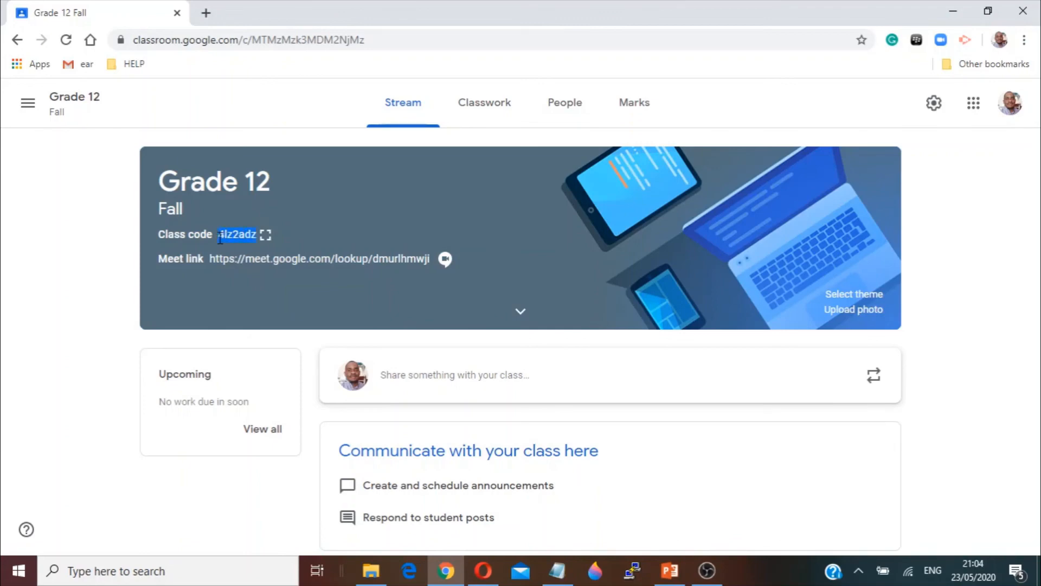
- Return to the overview of all classes and paste the copied Grade 12 class code into the Join class form
{"action": "left_click", "coordinate": [376, 41]}
{"action": "left_click", "coordinate": [376, 41]}
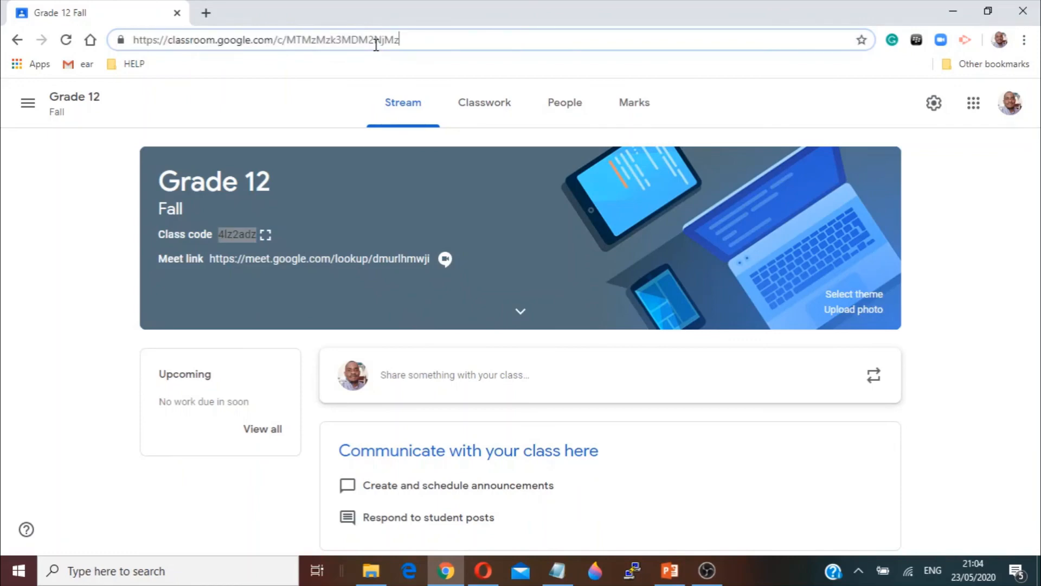
{"action": "key", "text": "BackSpace"}
{"action": "key", "text": "BackSpace"}
{"action": "key", "text": "BackSpace"}
{"action": "key", "text": "BackSpace"}
{"action": "key", "text": "BackSpace"}
{"action": "key", "text": "BackSpace"}
{"action": "key", "text": "BackSpace"}
{"action": "key", "text": "BackSpace"}
{"action": "key", "text": "BackSpace"}
{"action": "key", "text": "BackSpace"}
{"action": "key", "text": "BackSpace"}
{"action": "key", "text": "BackSpace"}
{"action": "key", "text": "BackSpace"}
{"action": "key", "text": "BackSpace"}
{"action": "key", "text": "BackSpace"}
{"action": "key", "text": "BackSpace"}
{"action": "key", "text": "BackSpace"}
{"action": "key", "text": "BackSpace"}
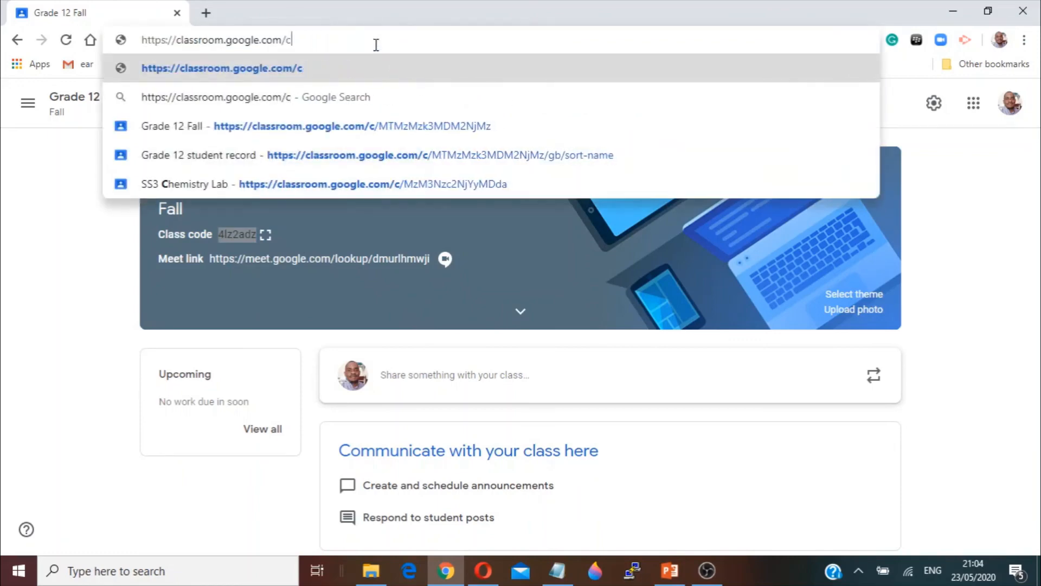
{"action": "key", "text": "Return"}
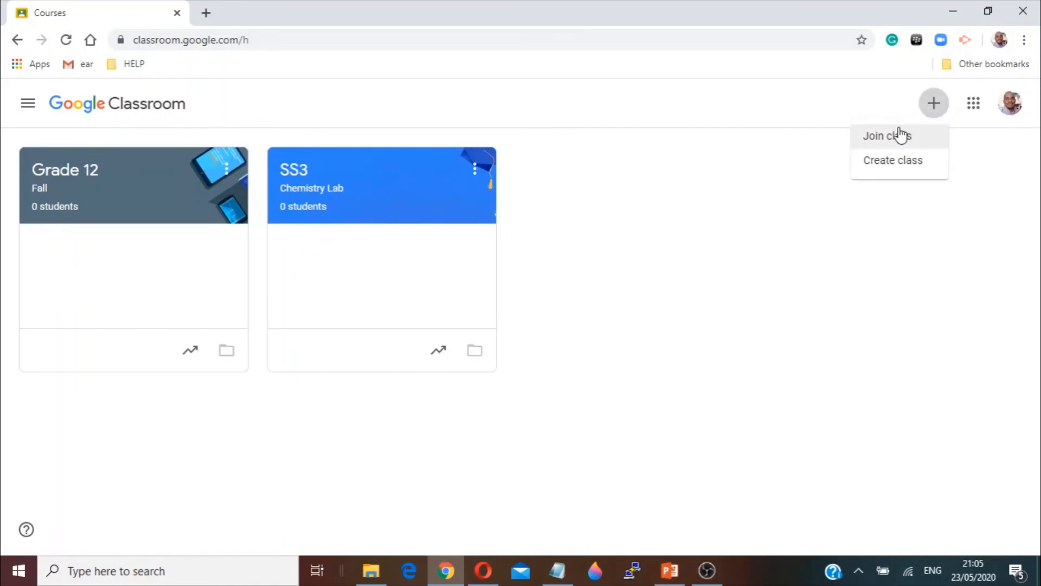
{"action": "left_click", "coordinate": [898, 133]}
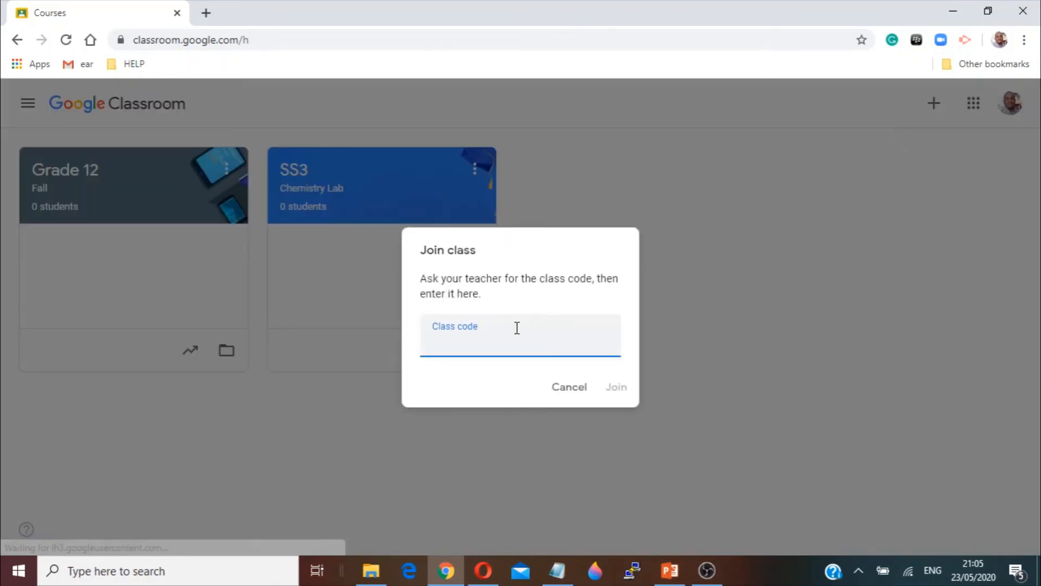
{"action": "key", "text": "ctrl+v"}
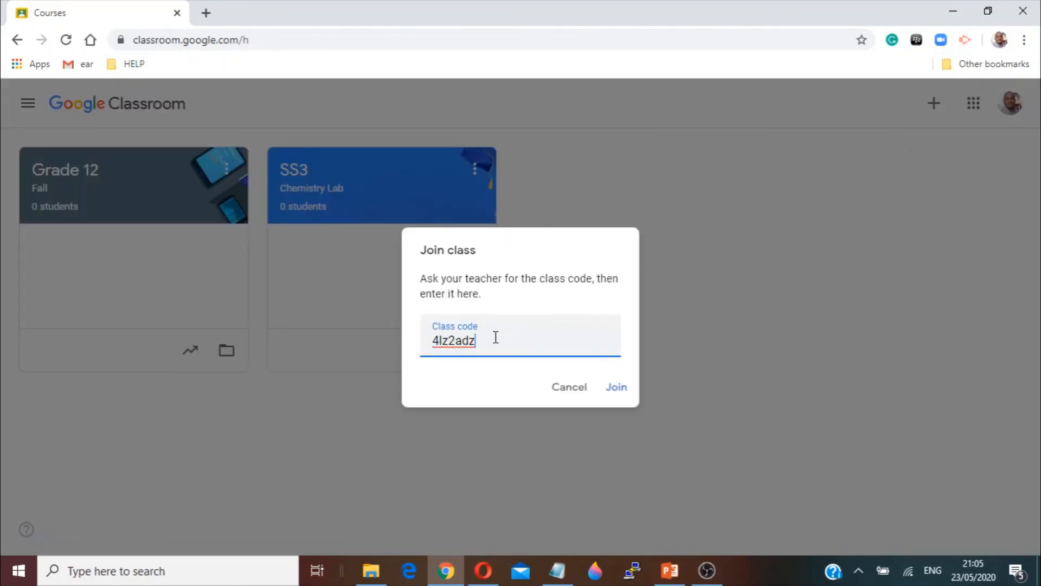